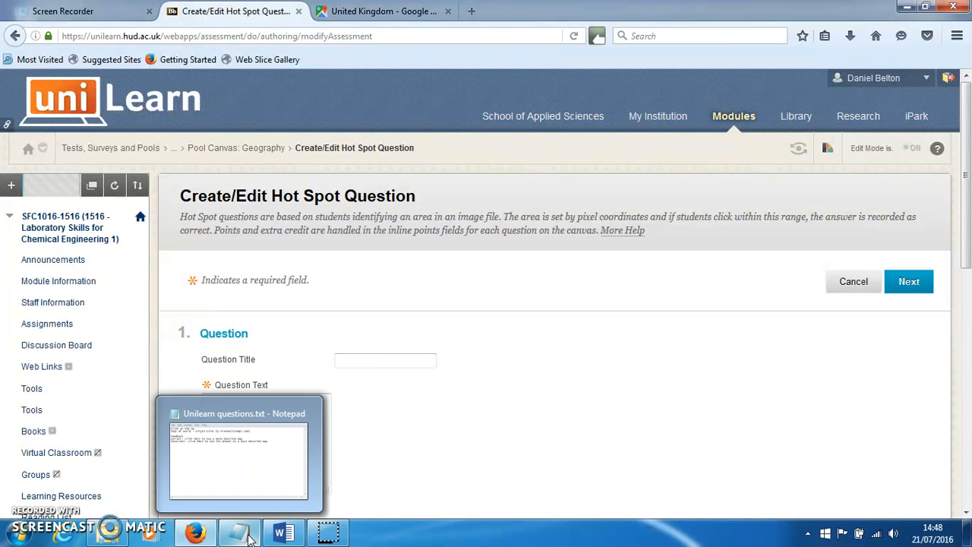
Step: Copy the UK question and its map credit line from Unilearn questions.txt in Notepad into the Question Text
click(249, 536)
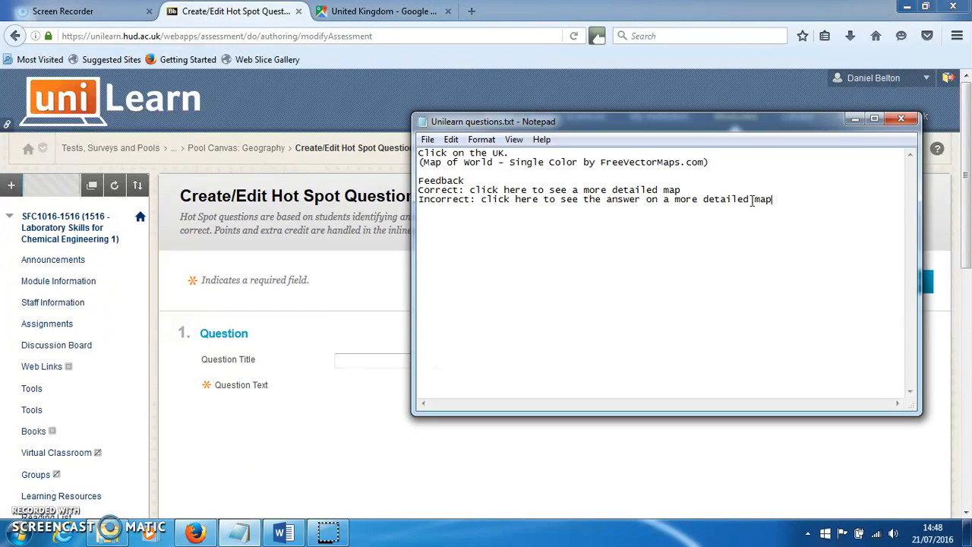
drag(710, 162, 426, 151)
key(ctrl+c)
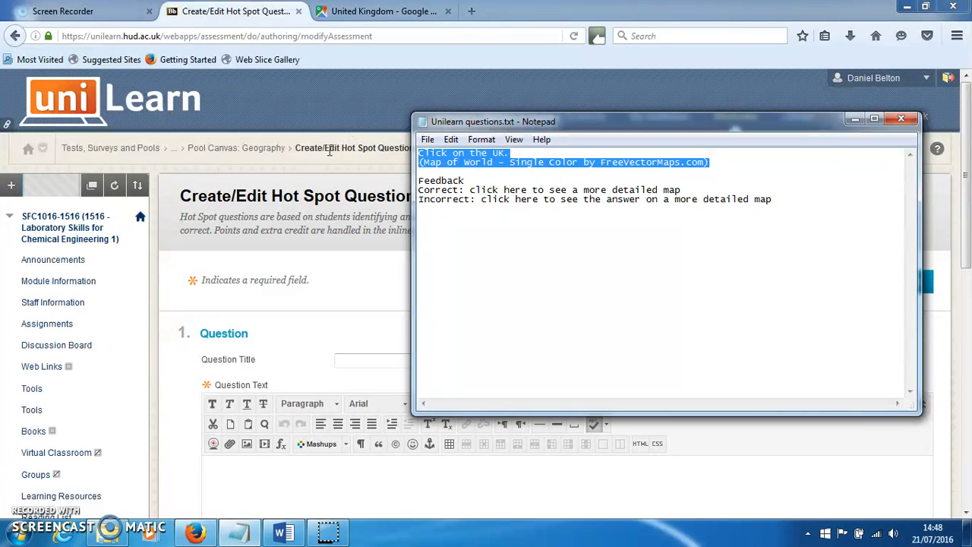
click(248, 471)
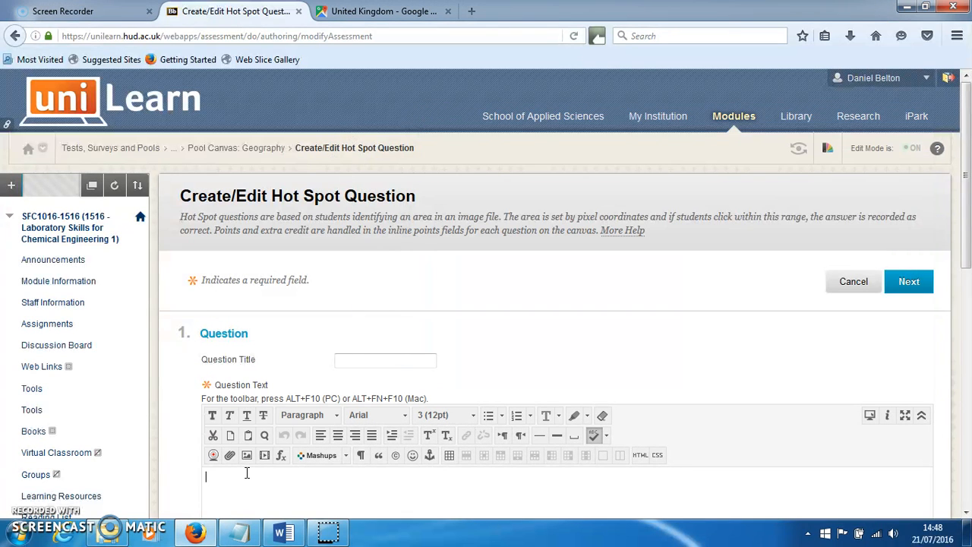
key(ctrl+v)
Step: Attach World map question.jpg from the computer as the hot spot image and continue to the answer setup
scroll(566, 347, down, 3)
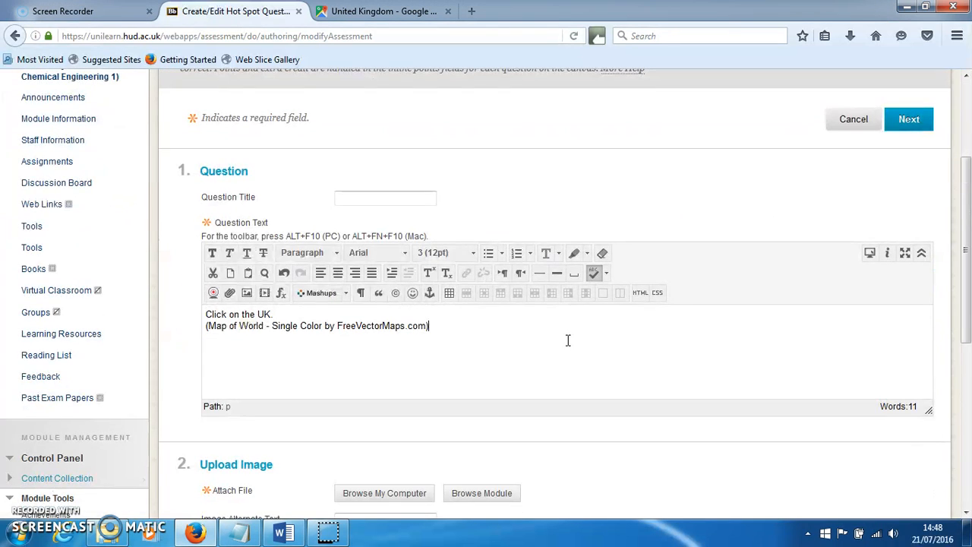
scroll(568, 340, down, 2)
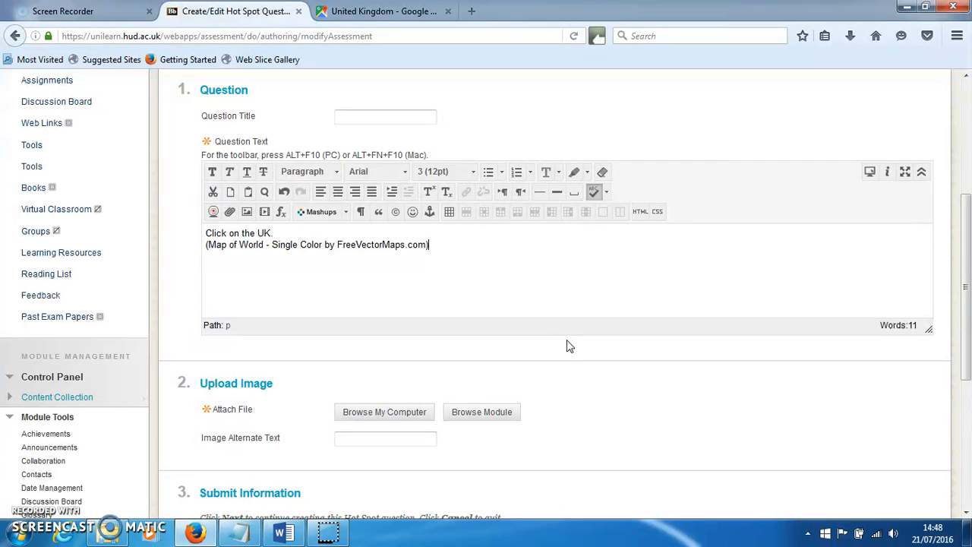
click(393, 408)
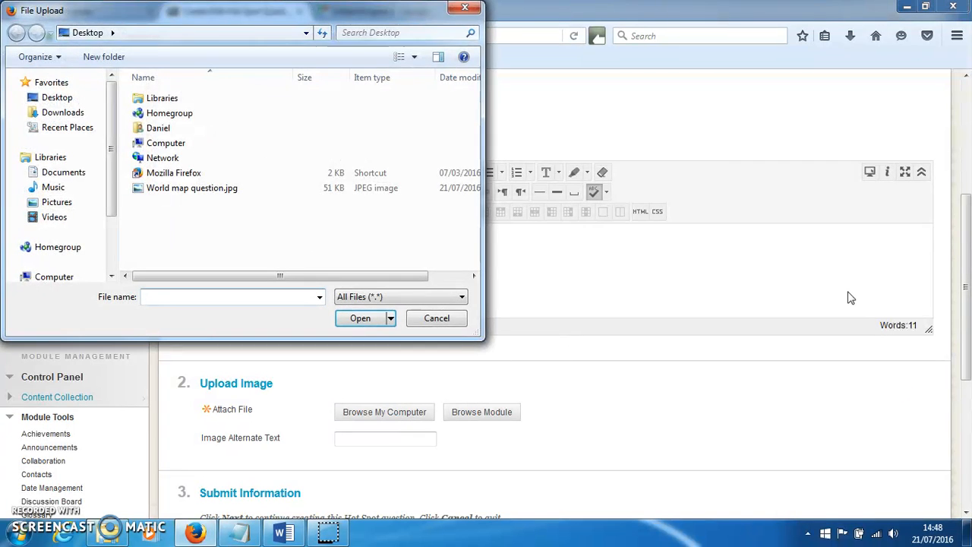
click(237, 192)
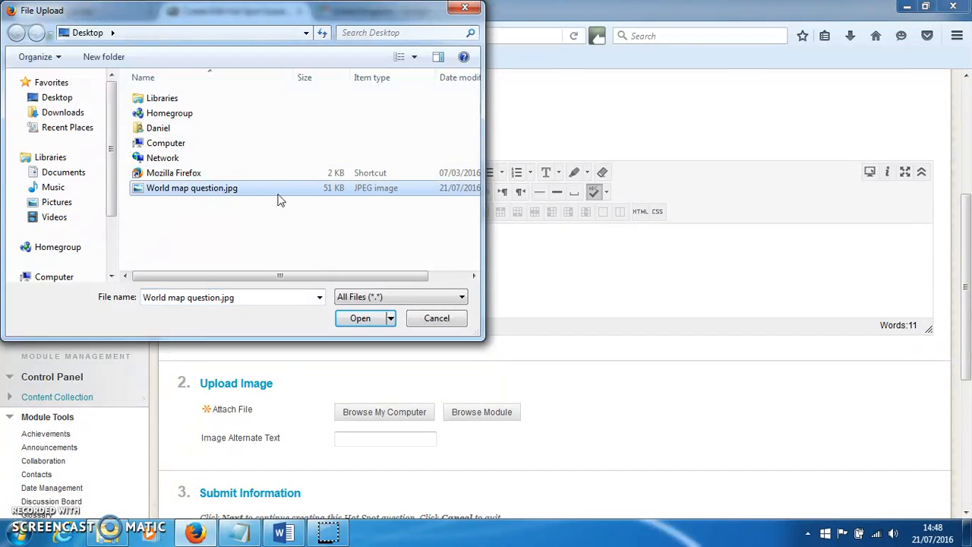
click(363, 318)
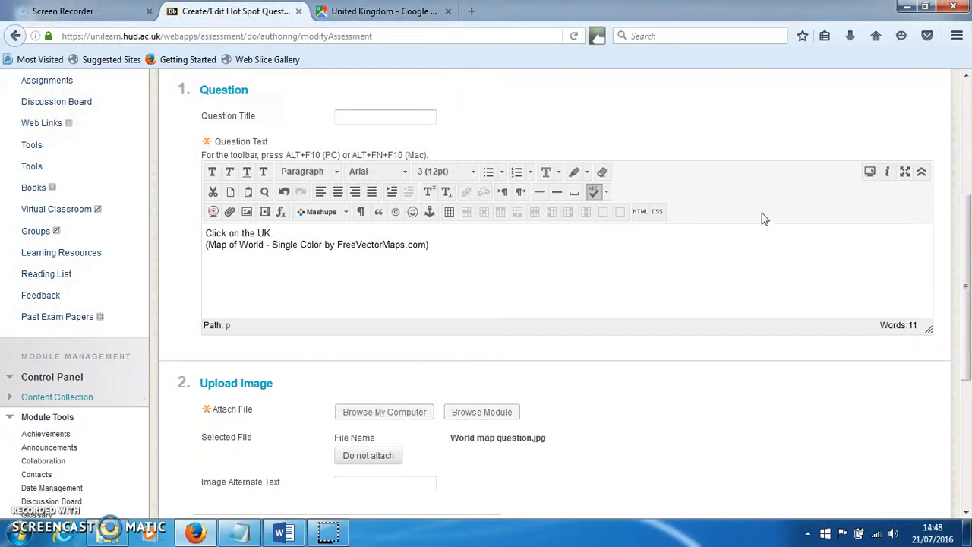
scroll(765, 218, down, 3)
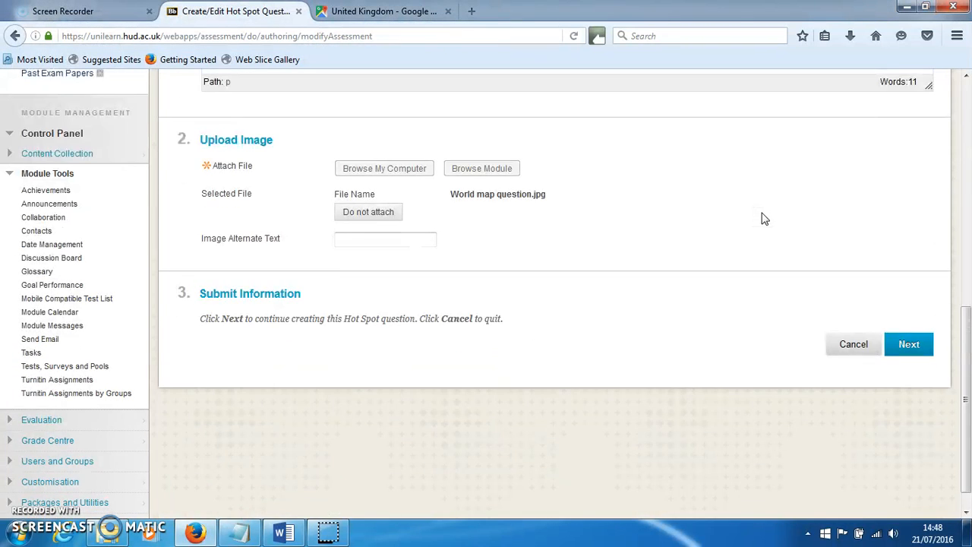
click(907, 344)
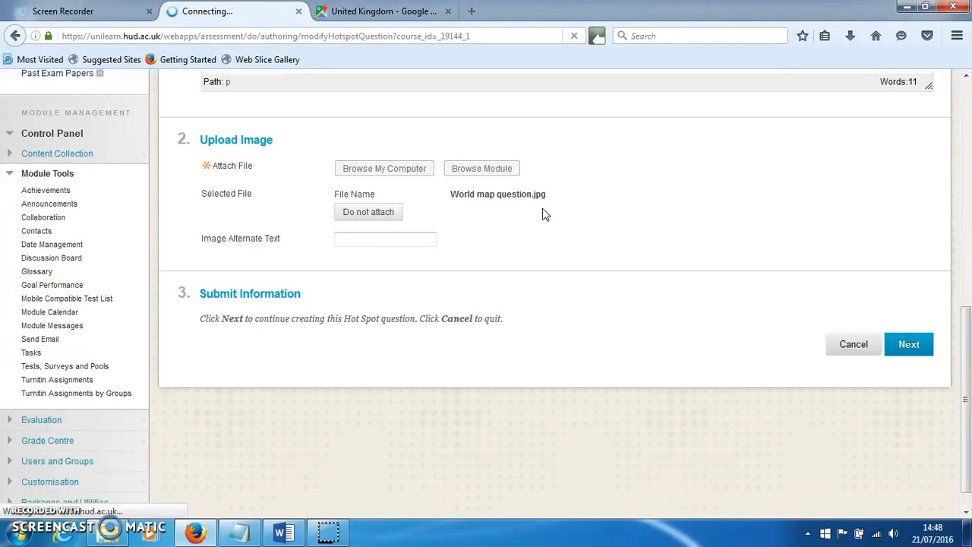
Step: Try marking the UK on the world map with a small hot spot rectangle, and clear the selection
scroll(618, 206, down, 5)
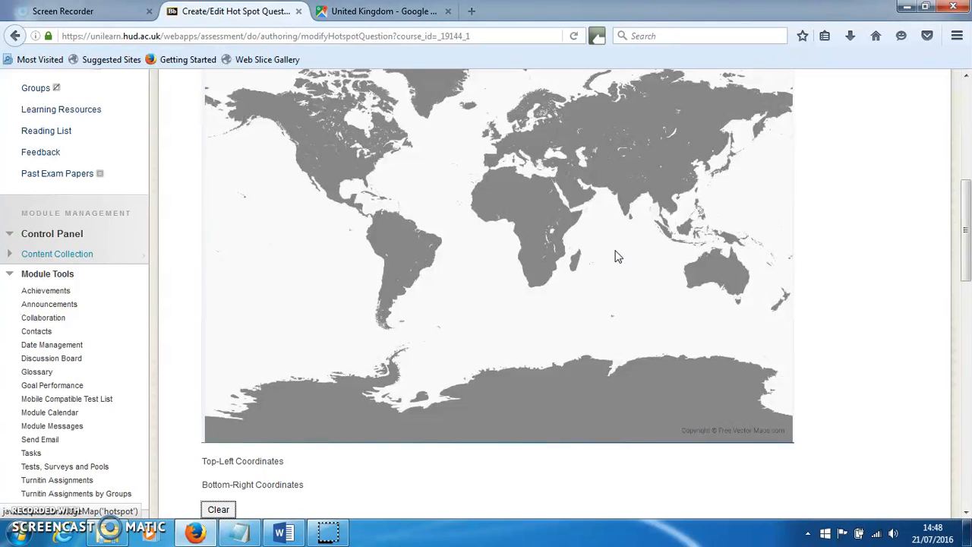
scroll(615, 255, down, 2)
scroll(613, 250, up, 6)
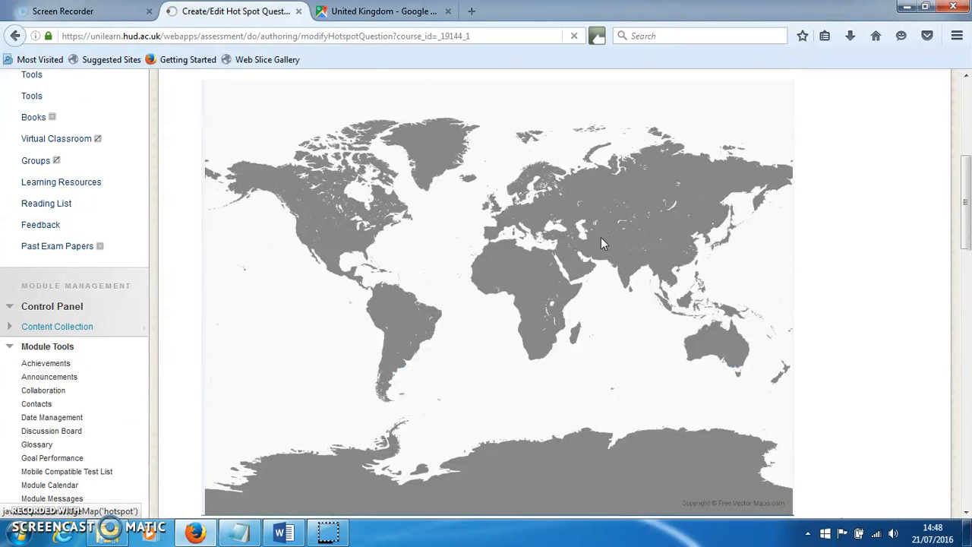
drag(479, 280, 495, 294)
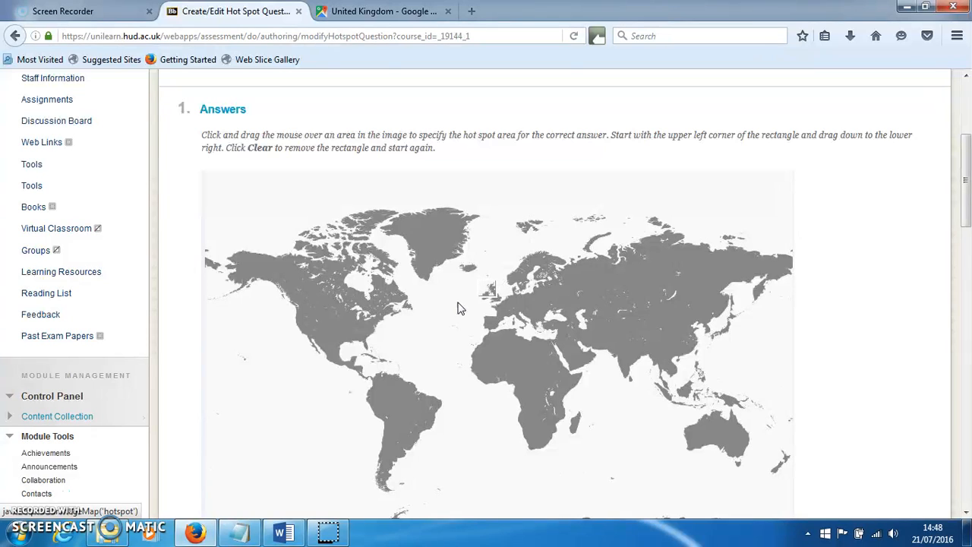
scroll(425, 338, down, 3)
scroll(465, 279, up, 2)
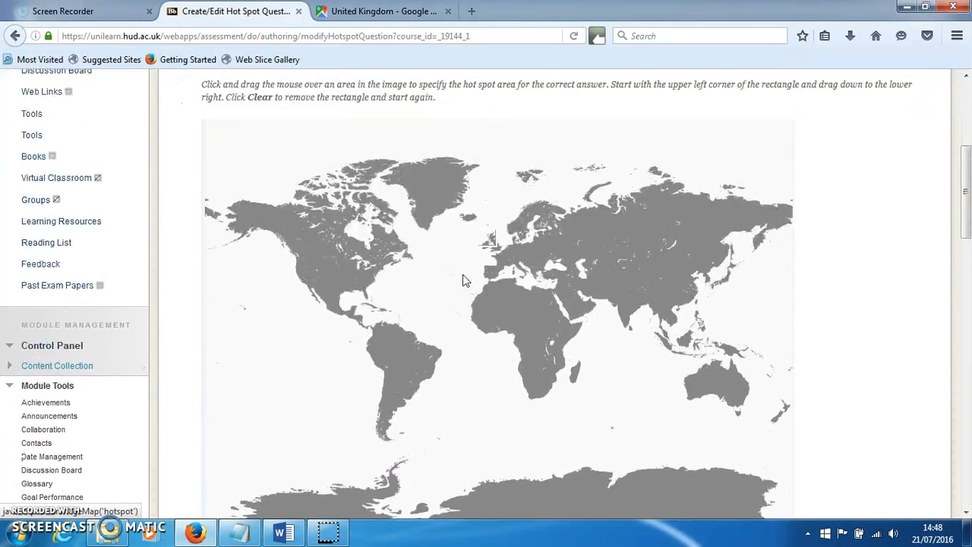
scroll(464, 279, up, 1)
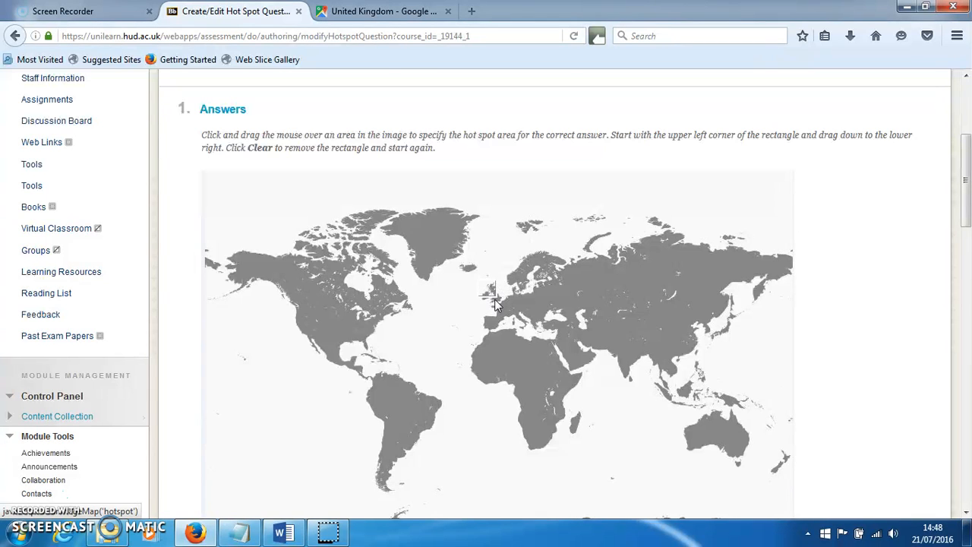
scroll(493, 304, down, 6)
click(226, 351)
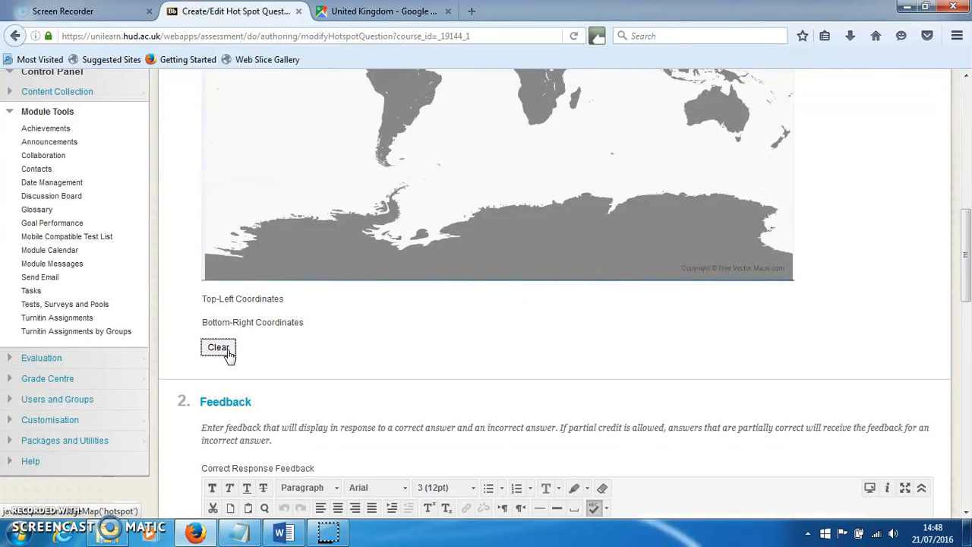
Step: Draw the hot spot rectangle around the UK on the world map, from about 385, 151 to 423, 188
scroll(635, 304, up, 5)
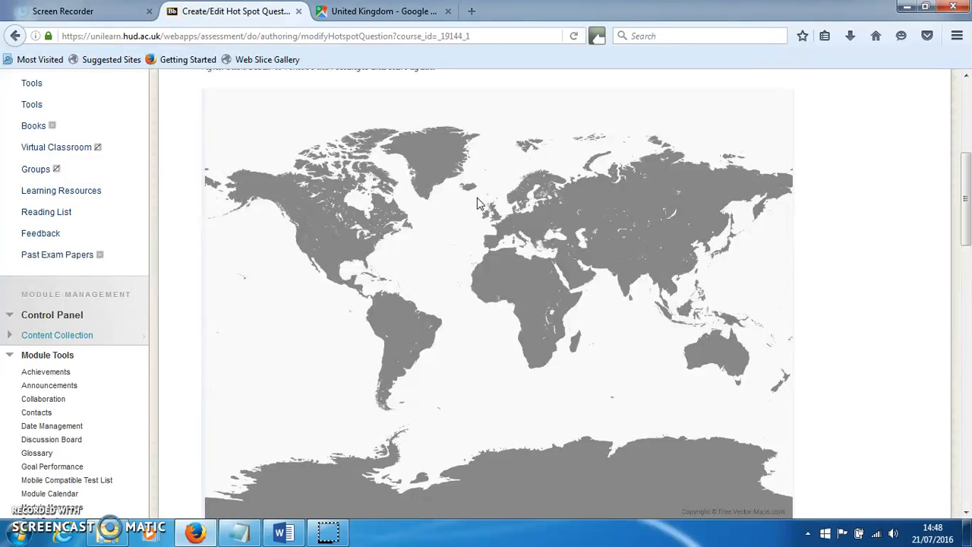
drag(478, 198, 504, 224)
scroll(603, 197, down, 5)
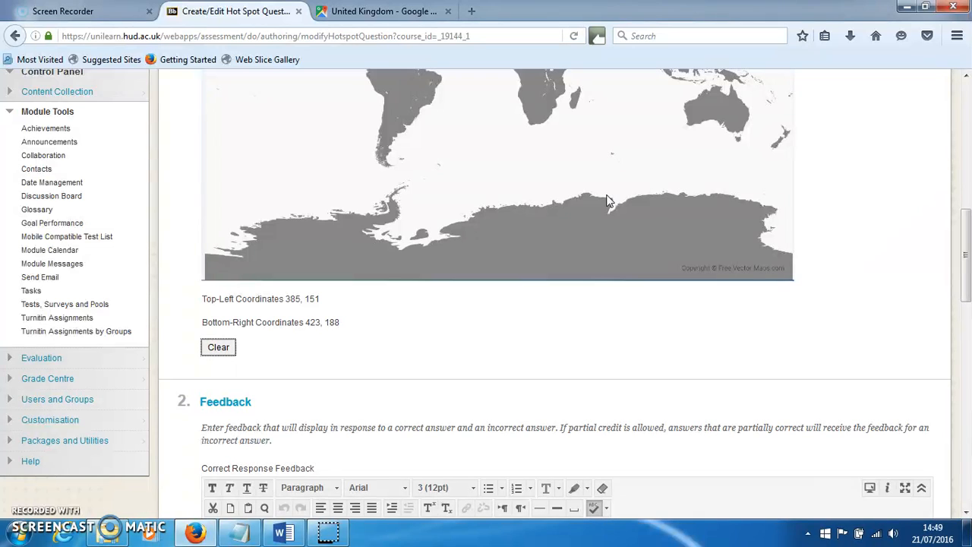
Step: Copy the line "Correct: click here to see a more detailed map" from the Notepad file into the Correct Response Feedback
scroll(605, 199, down, 5)
click(262, 308)
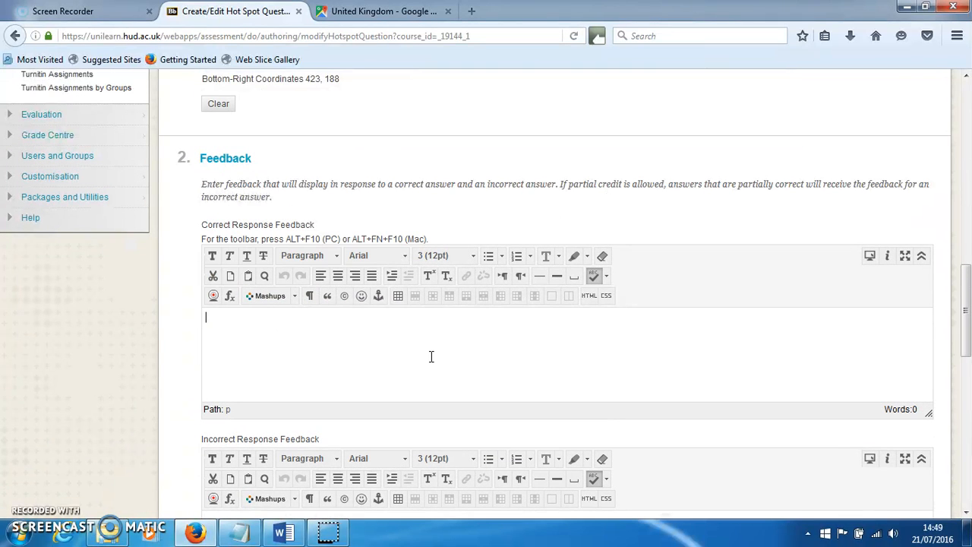
click(238, 531)
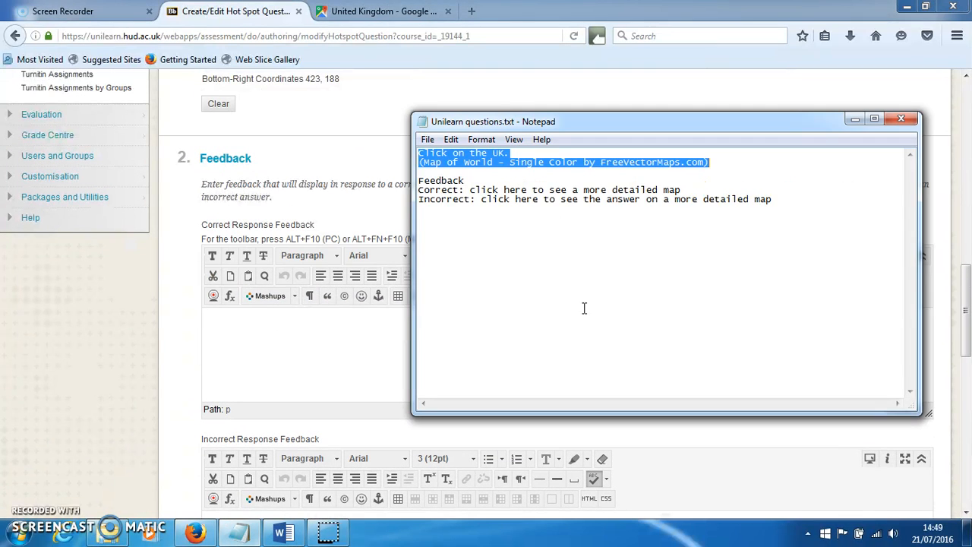
click(618, 197)
drag(681, 189, 397, 188)
key(ctrl+c)
click(272, 320)
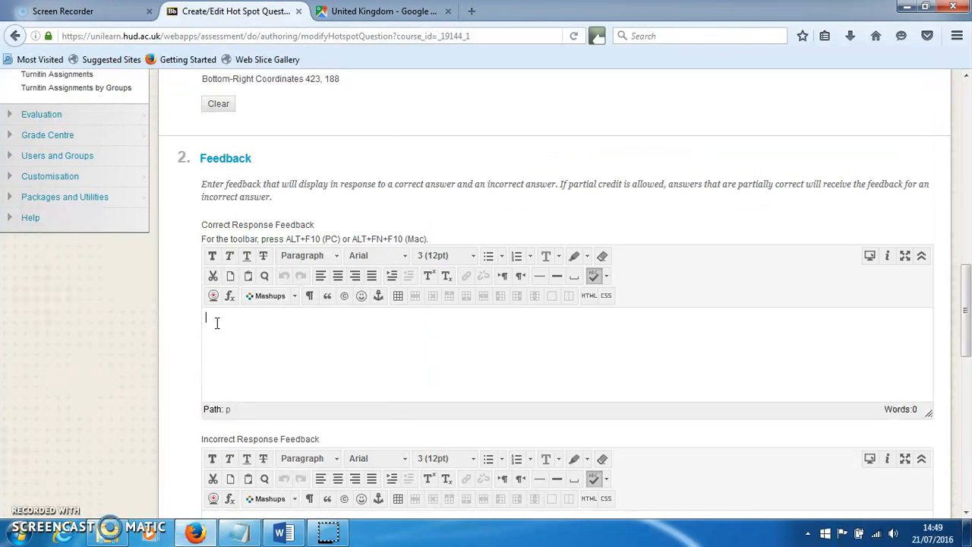
key(ctrl+v)
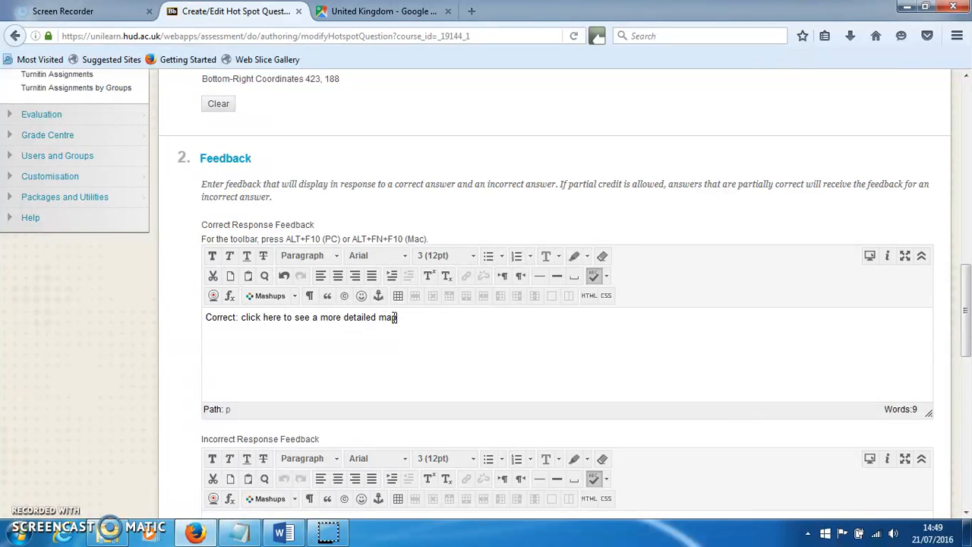
Step: Link "click here to see a more detailed map" in the correct feedback to the open Google Maps page for the United Kingdom
click(403, 12)
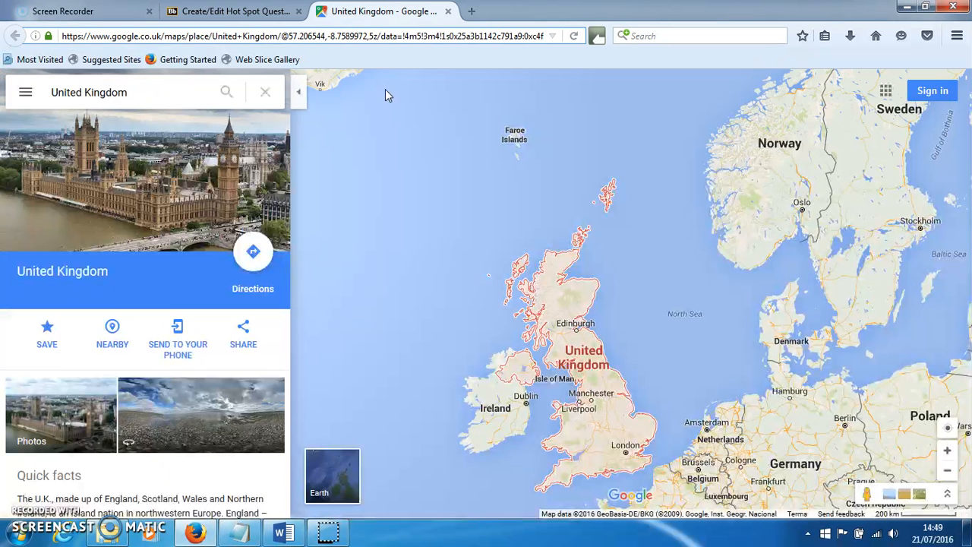
click(402, 36)
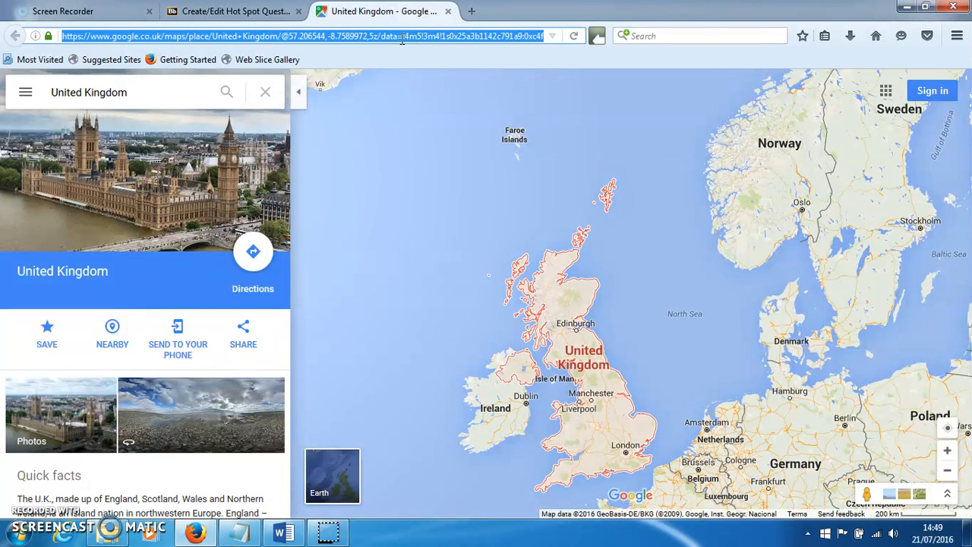
click(240, 12)
drag(397, 317, 246, 316)
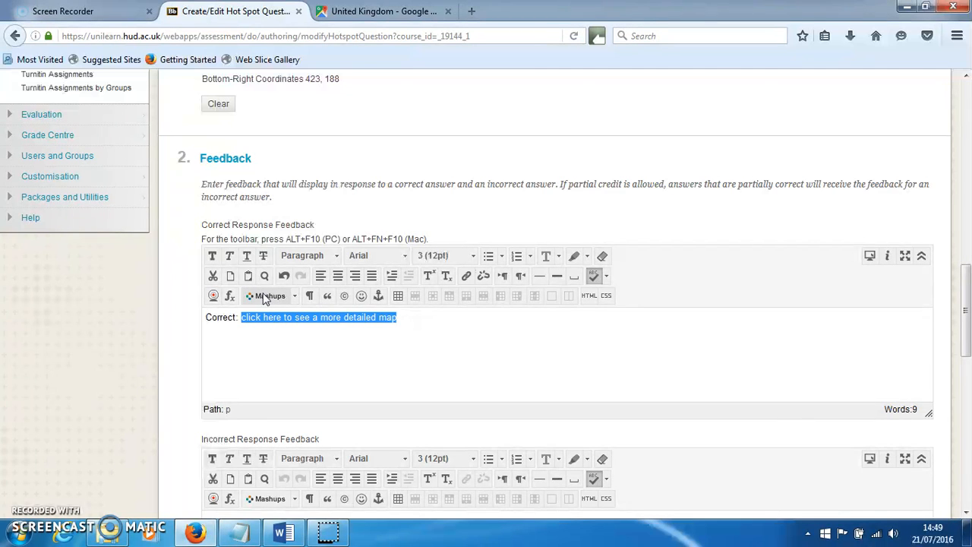
click(465, 275)
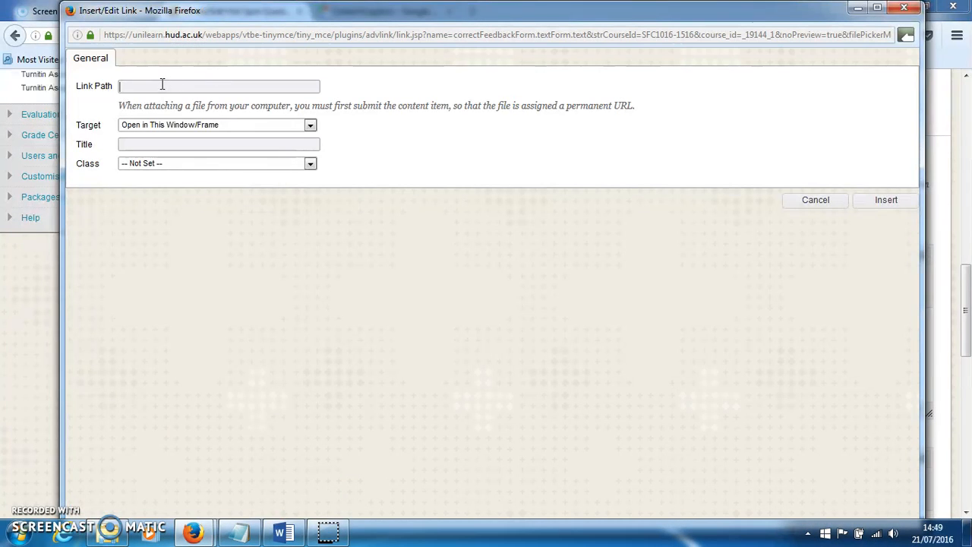
click(162, 84)
key(ctrl+v)
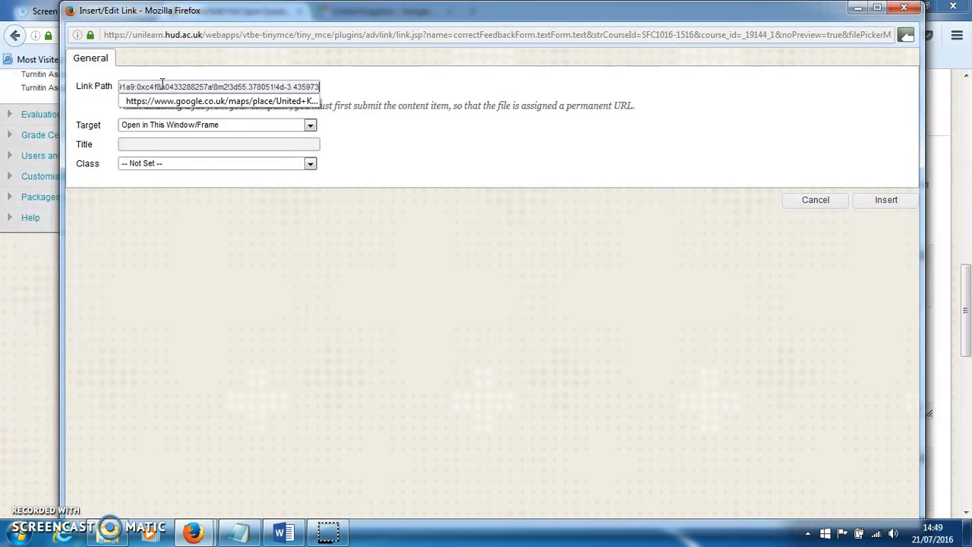
click(309, 125)
click(193, 148)
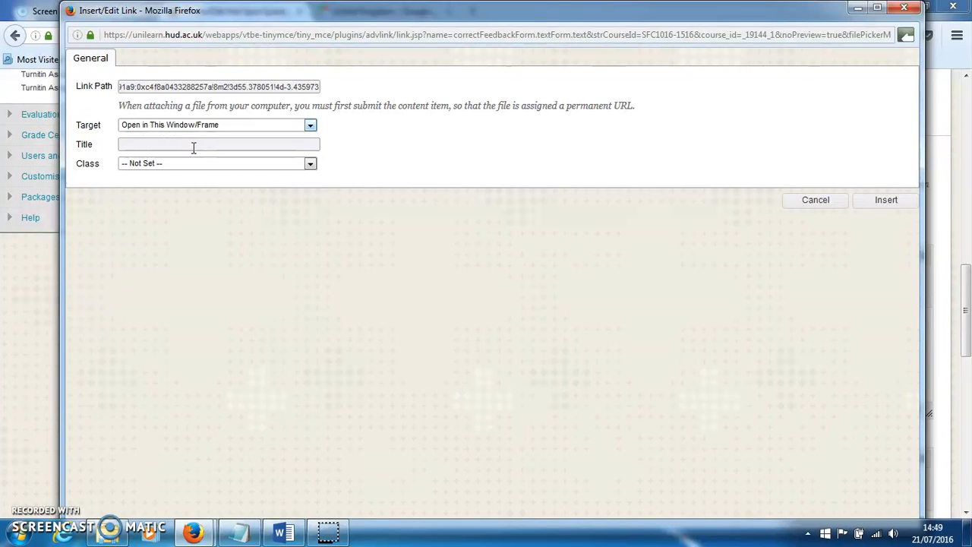
click(885, 200)
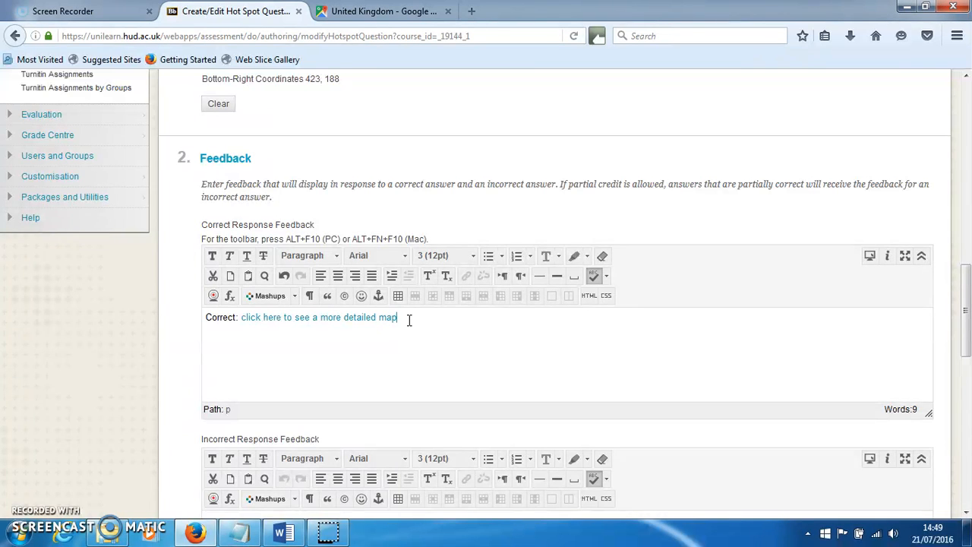
Step: Copy "Incorrect: click here to see the answer on a more detailed map" from the Notepad file into the Incorrect Response Feedback
scroll(409, 319, down, 2)
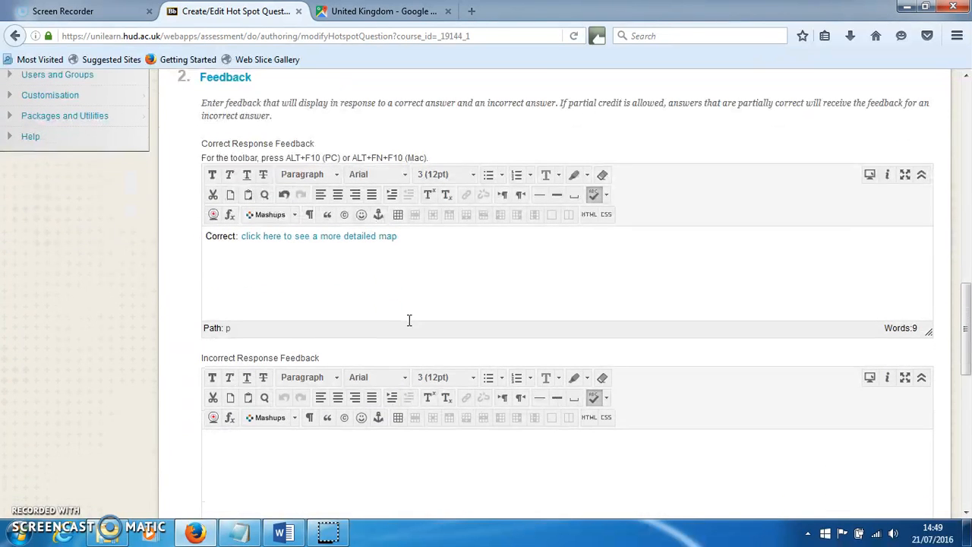
click(222, 435)
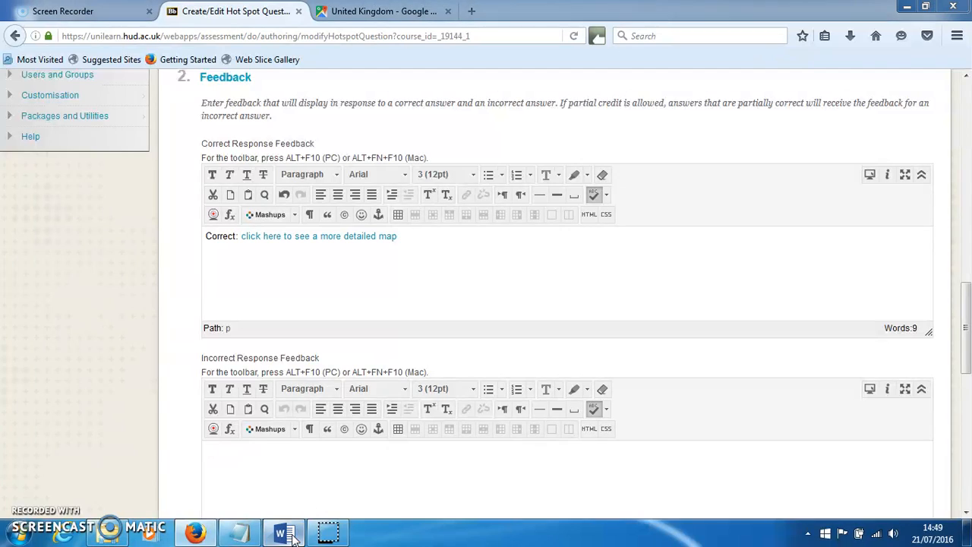
click(288, 533)
click(249, 534)
drag(770, 201, 396, 194)
click(628, 216)
drag(783, 208, 402, 197)
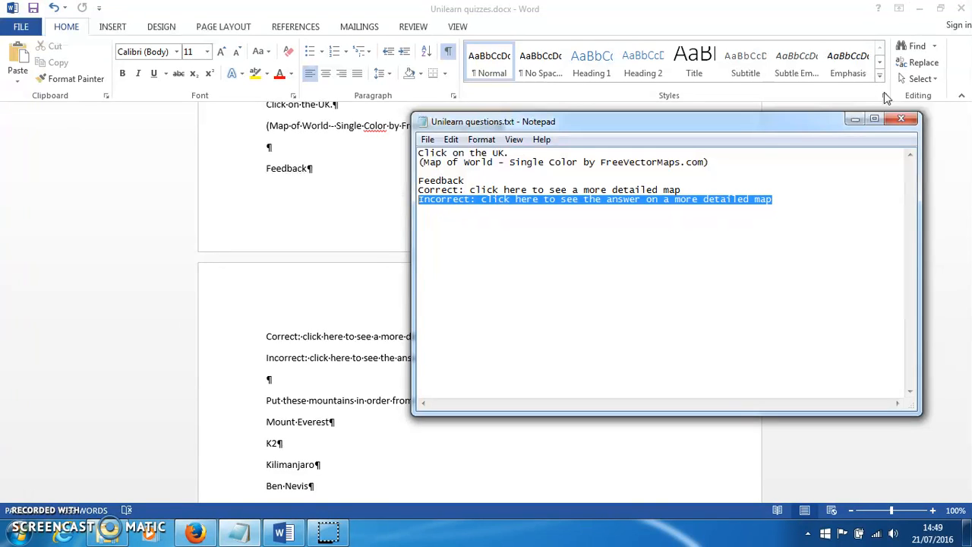
click(855, 119)
click(919, 8)
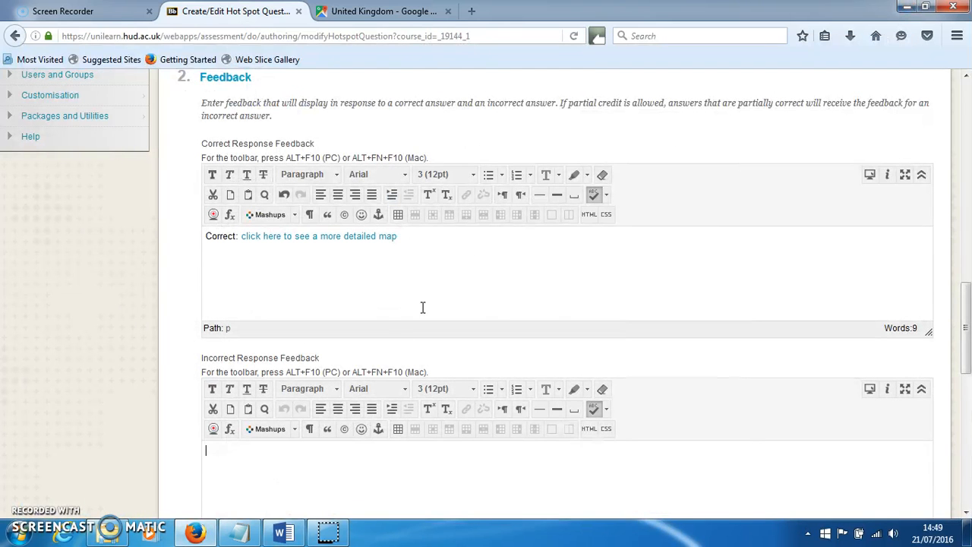
key(ctrl+v)
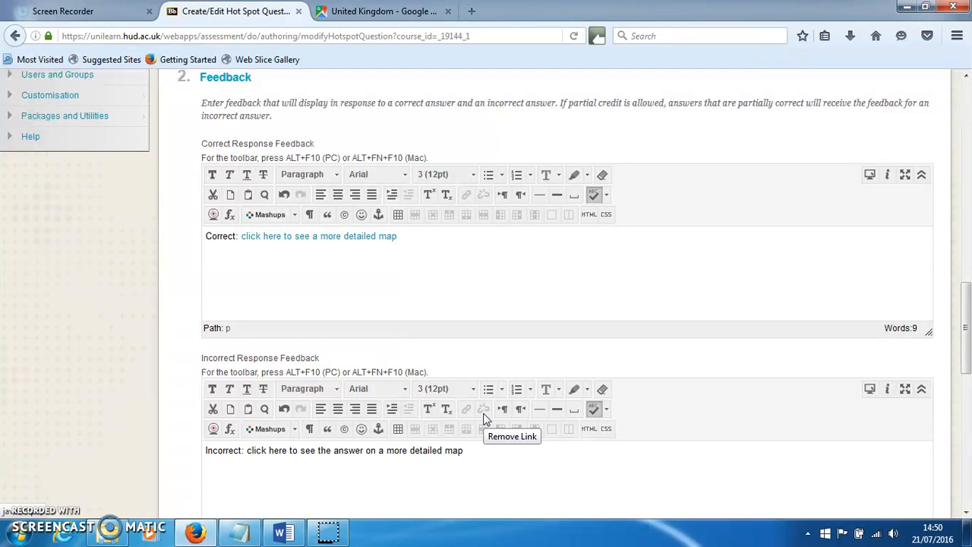
Step: Link "click here to see the answer on a more detailed map" in the incorrect feedback to the United Kingdom Google Maps page, opening in a new window
drag(471, 451, 250, 451)
click(391, 12)
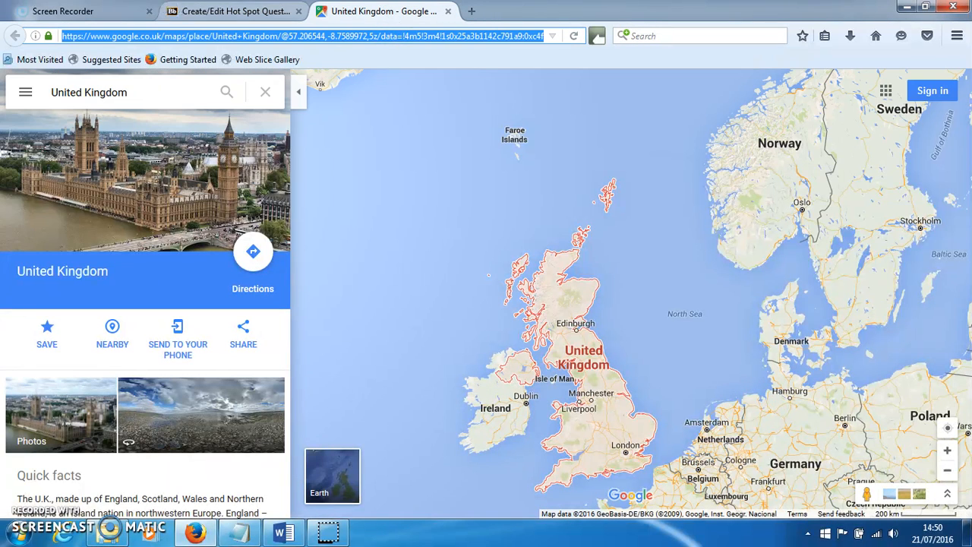
click(180, 11)
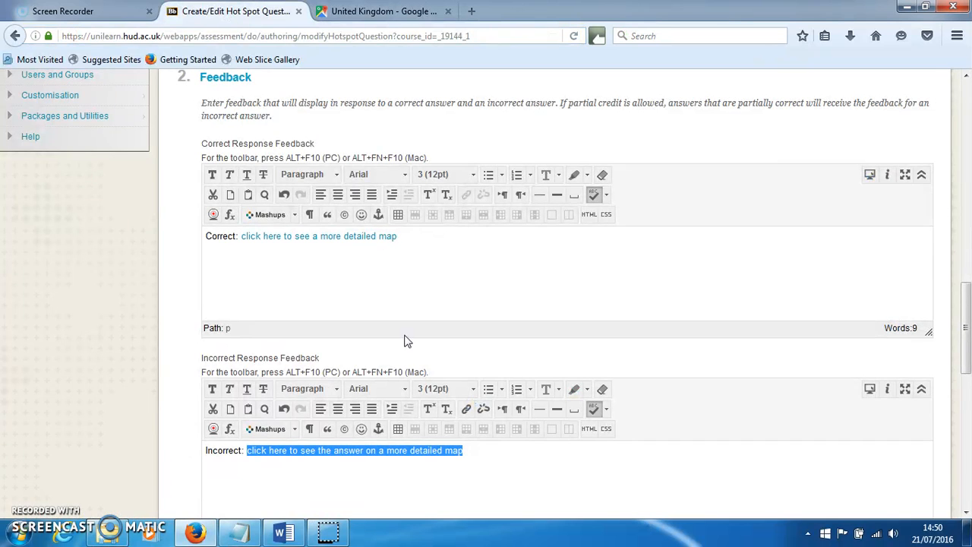
click(465, 409)
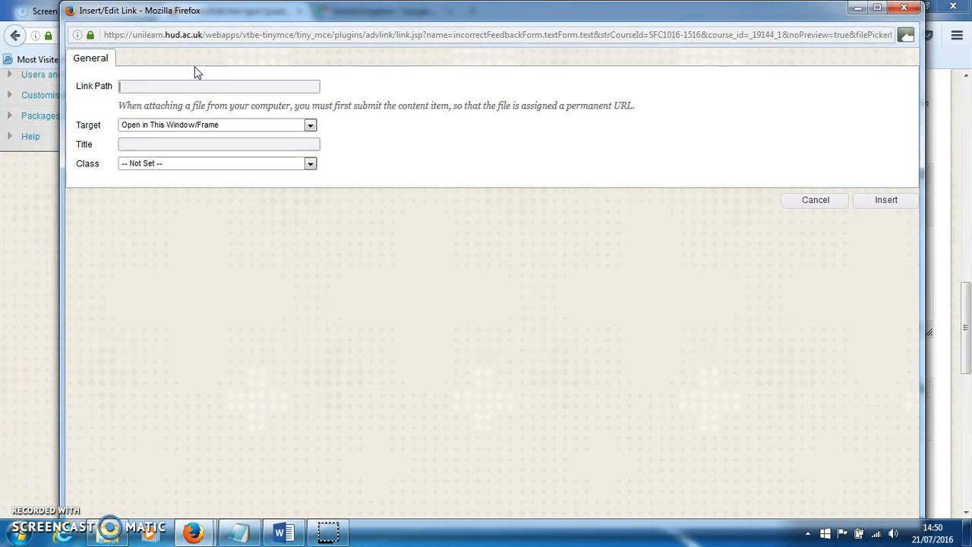
click(186, 86)
key(ctrl+v)
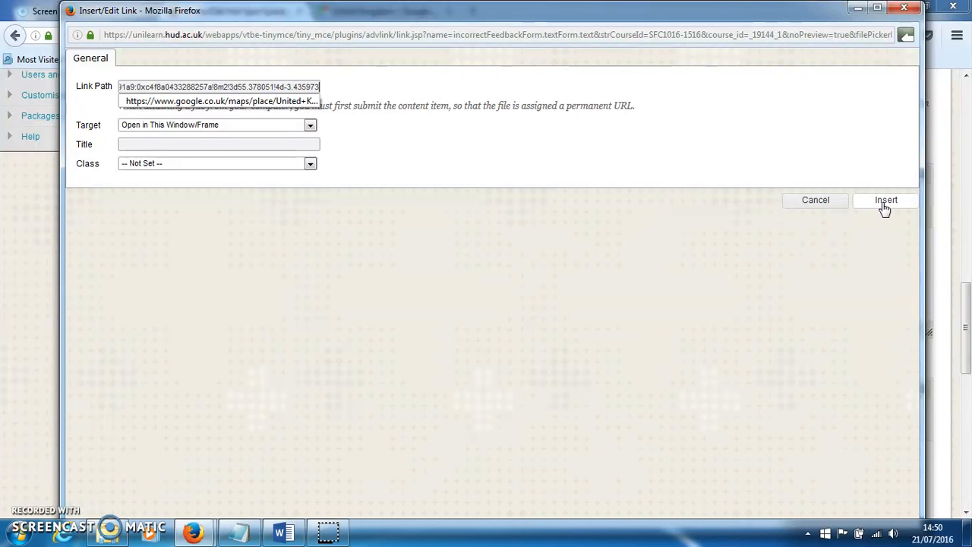
click(304, 126)
click(248, 146)
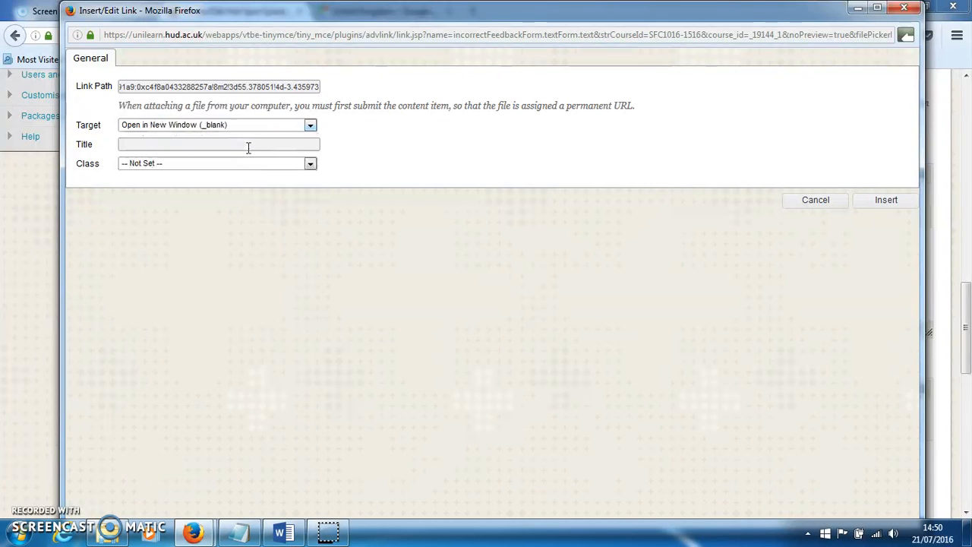
click(887, 200)
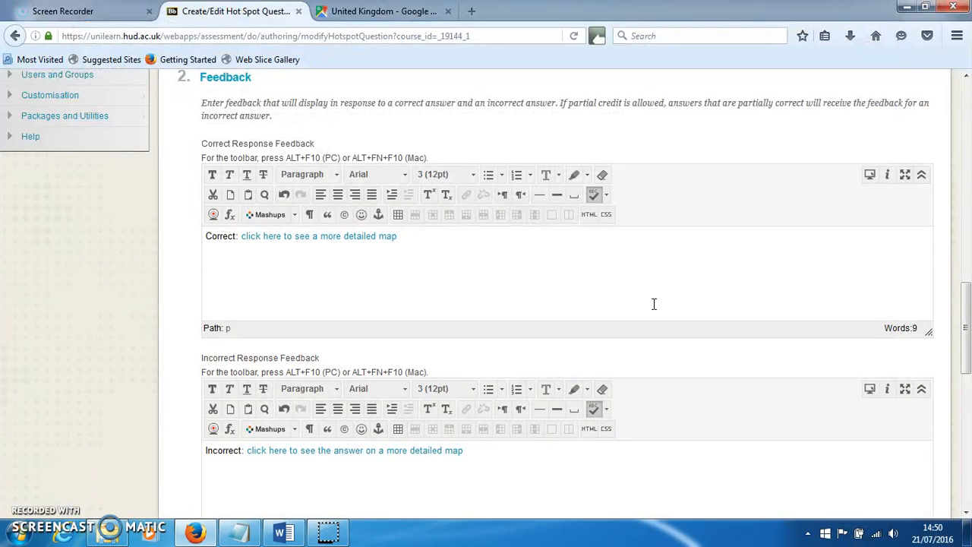
Step: Submit the Hot Spot question to the Geography pool, leaving the categories, keywords and instructor notes empty
scroll(613, 240, down, 10)
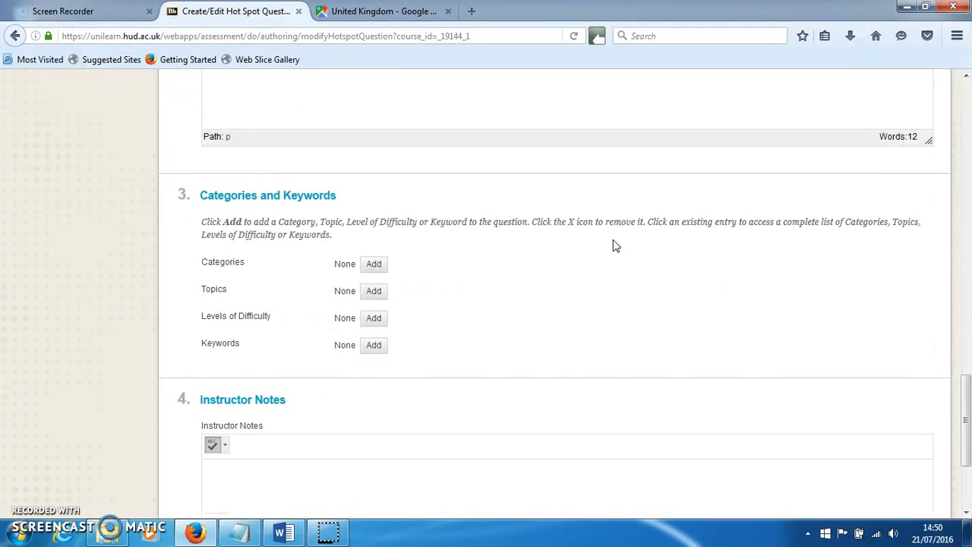
scroll(615, 245, up, 5)
scroll(614, 246, down, 1)
scroll(613, 245, down, 4)
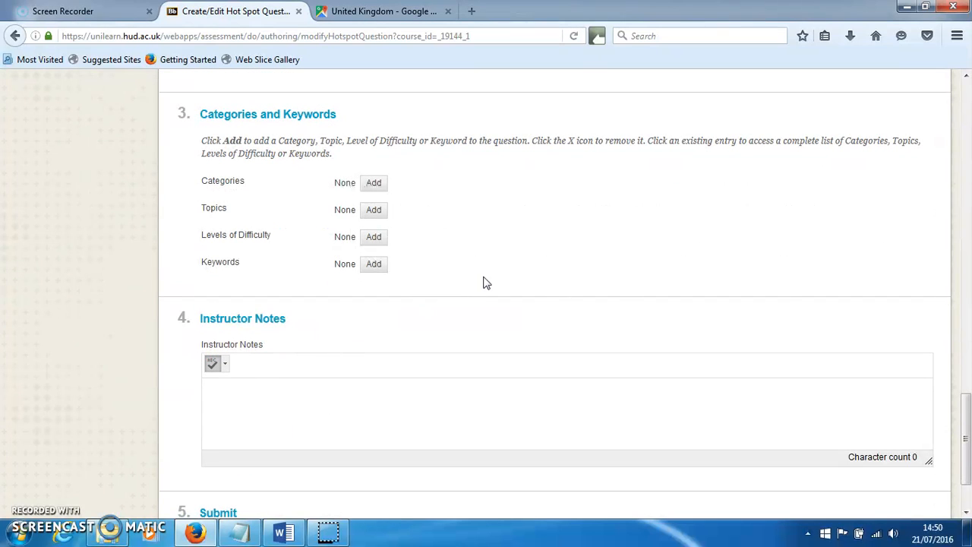
scroll(537, 288, down, 2)
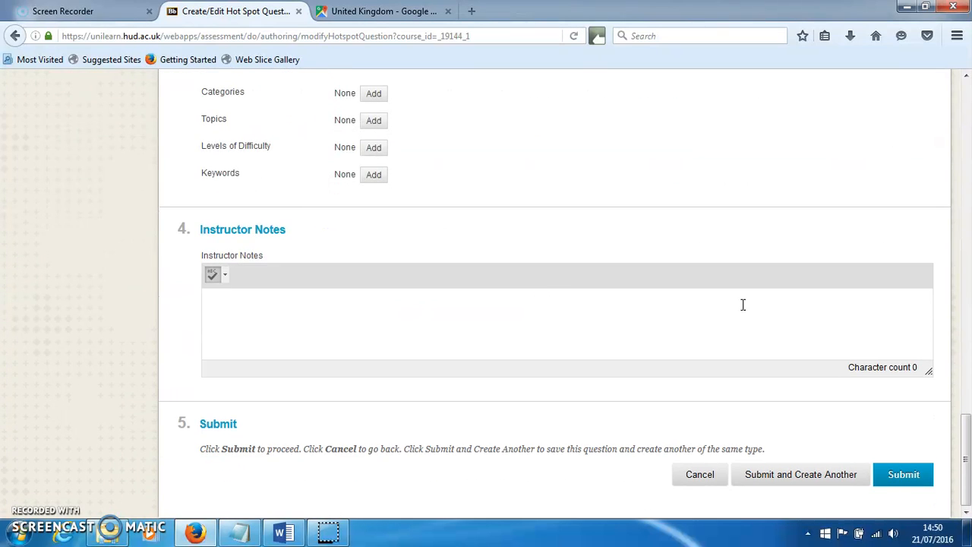
click(902, 482)
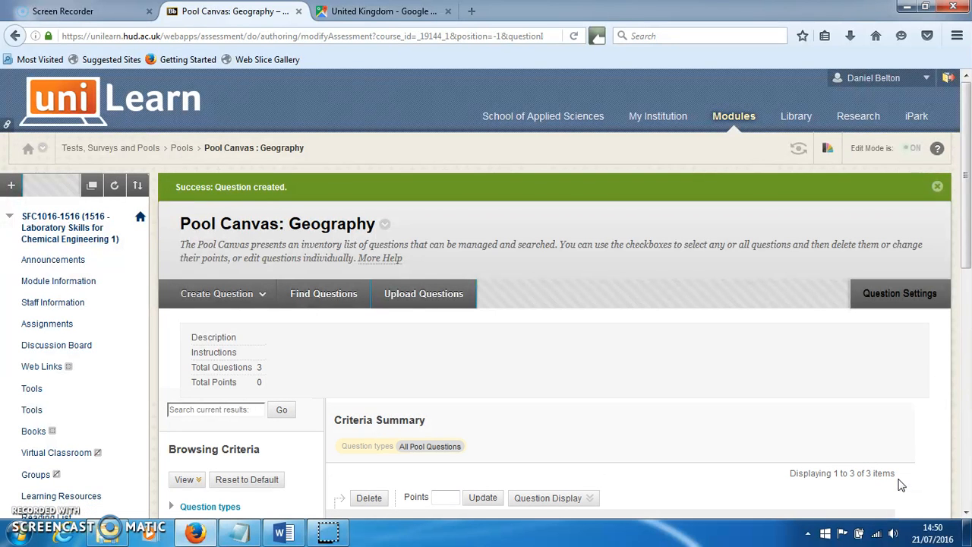
Step: Preview the "Click on the UK" Hot Spot question's details and test the link in its incorrect feedback
scroll(742, 379, down, 3)
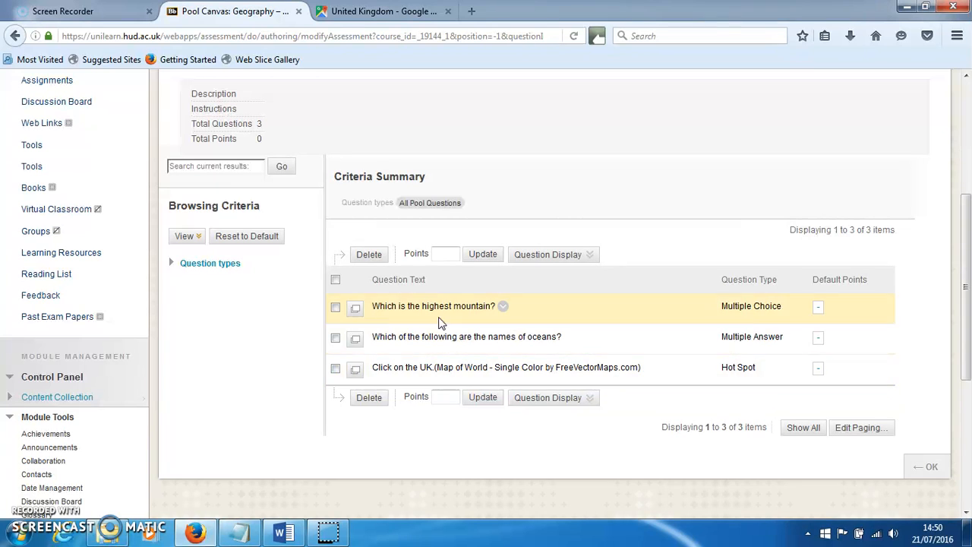
click(356, 371)
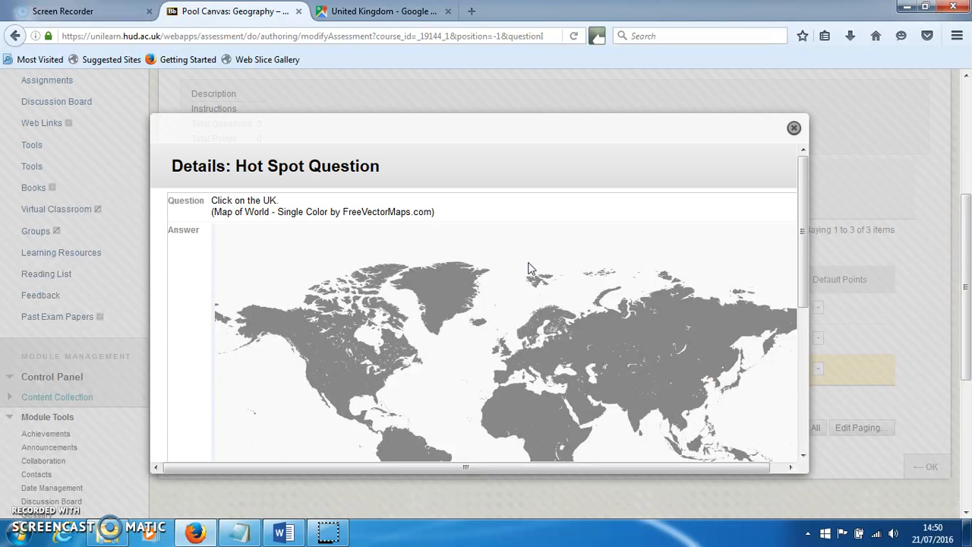
scroll(587, 246, down, 5)
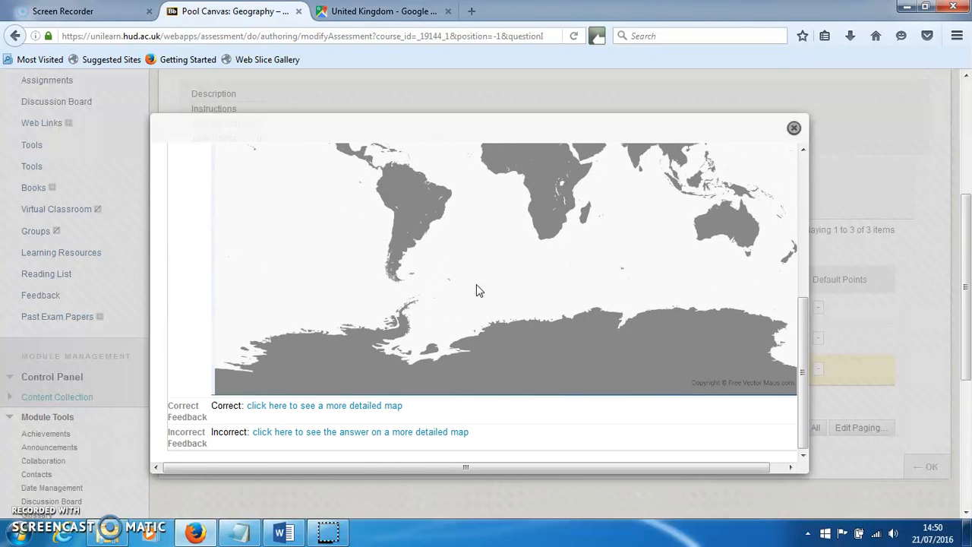
click(304, 432)
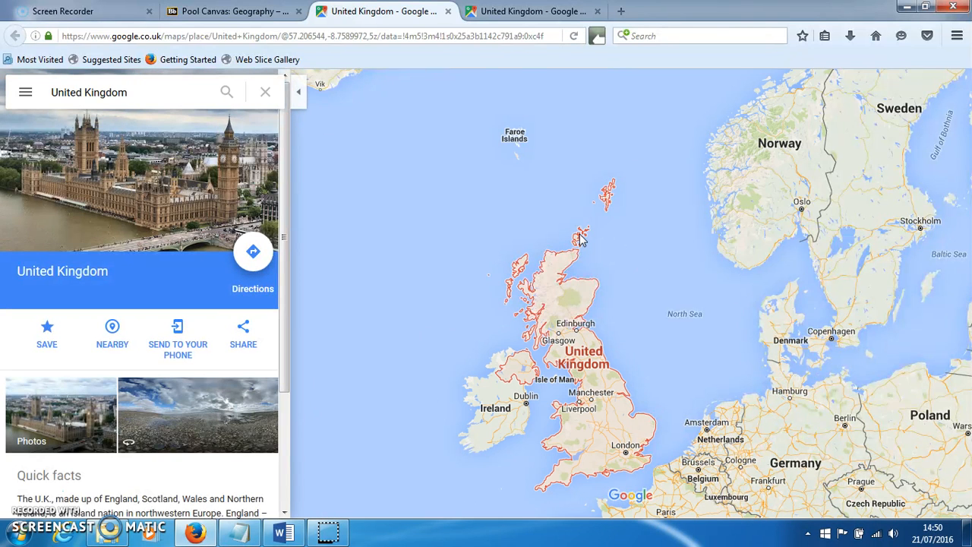
Step: Close both United Kingdom Google Maps pages and the Hot Spot question's details preview
click(448, 10)
click(448, 11)
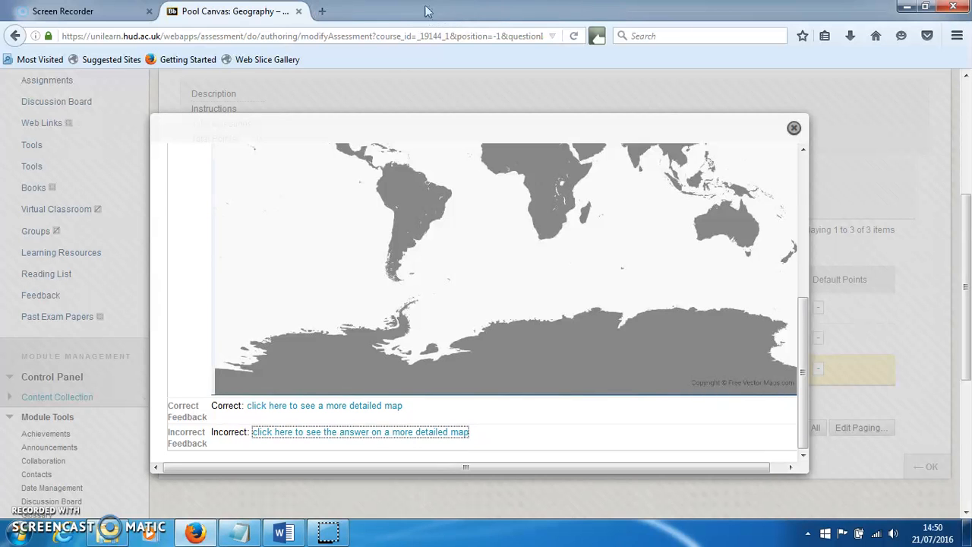
click(793, 127)
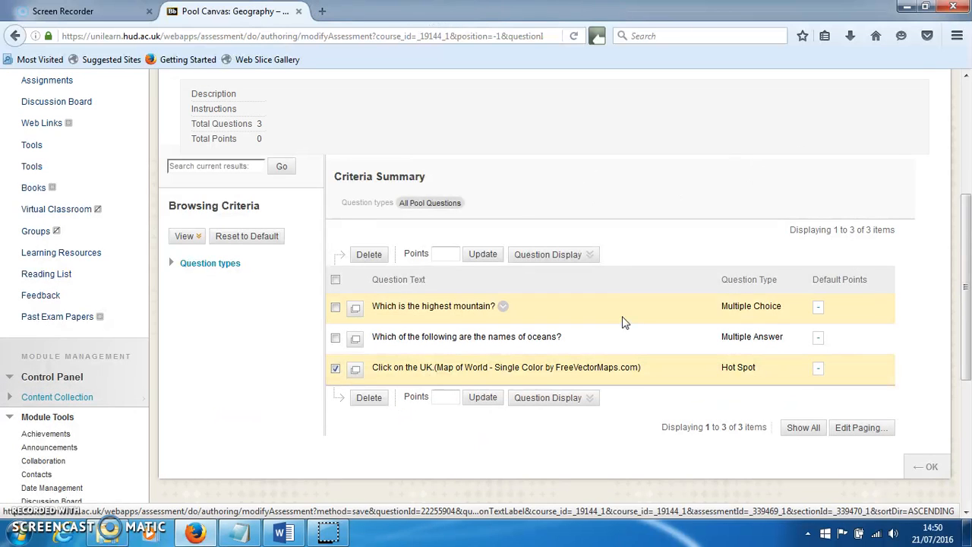